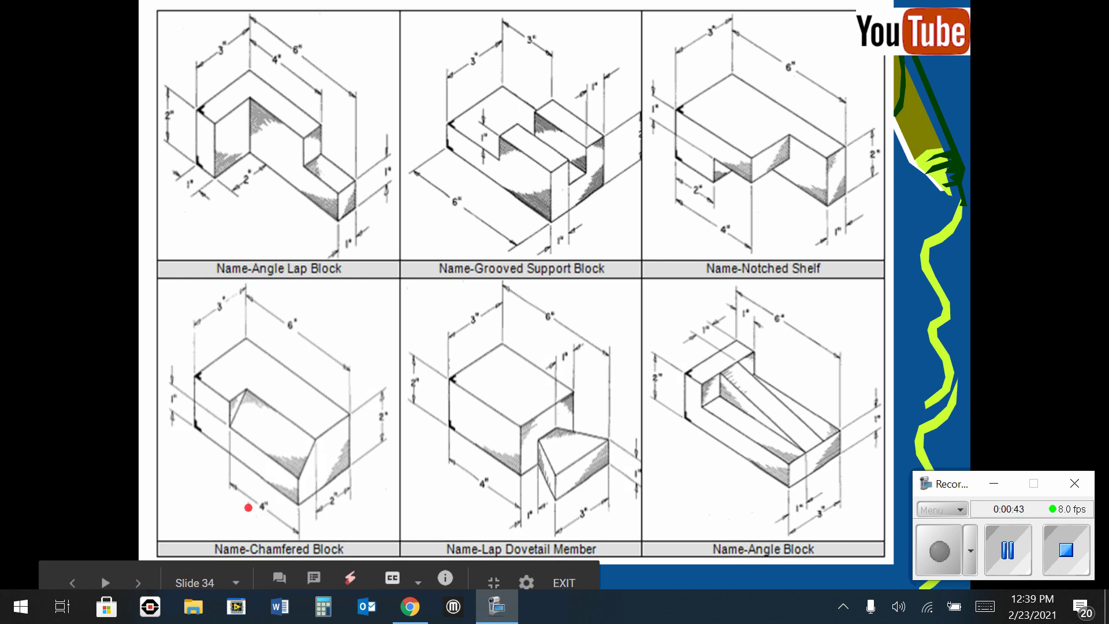
Create a new Onshape document named Chamfered Block.
left_click(1008, 550)
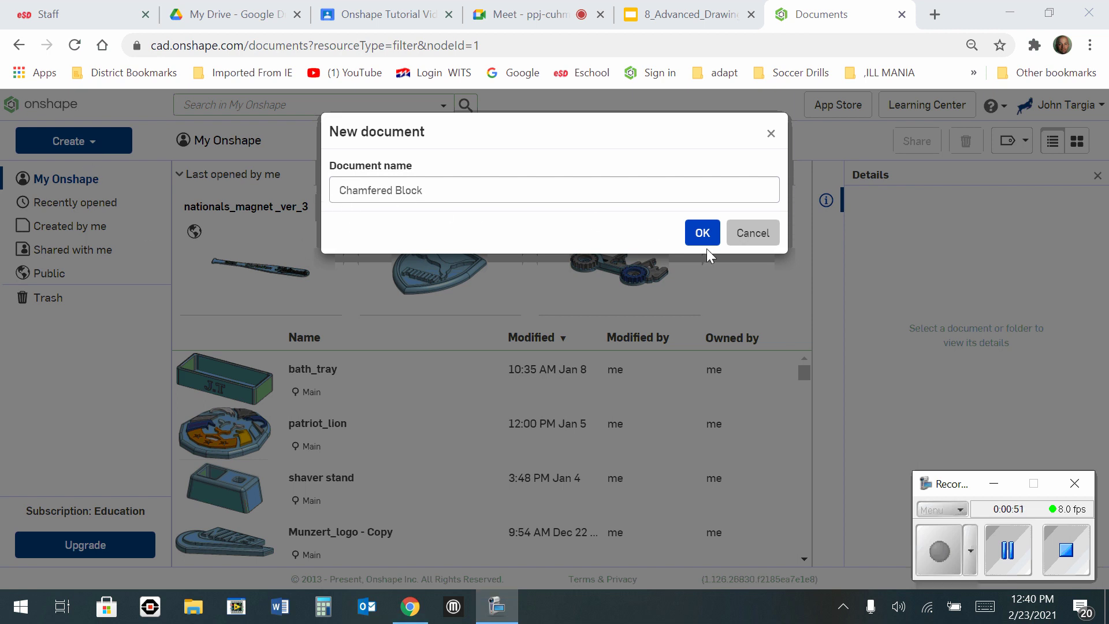
left_click(703, 234)
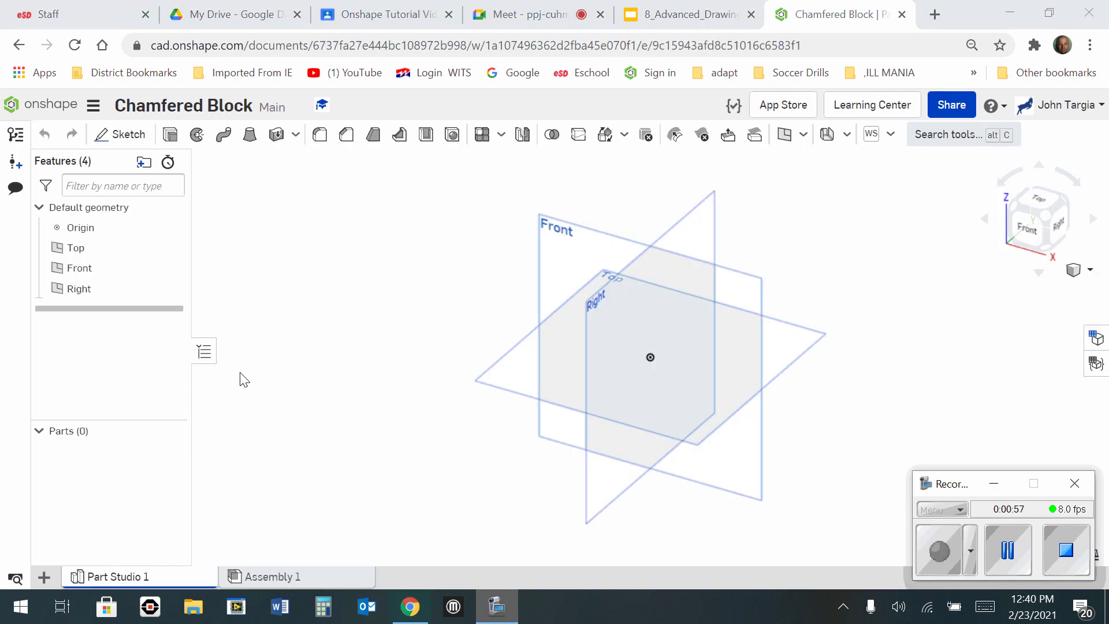
Sketch a rectangle 6 in wide and 3 in high on the Top plane, with its lower-left corner at the origin.
left_click(125, 138)
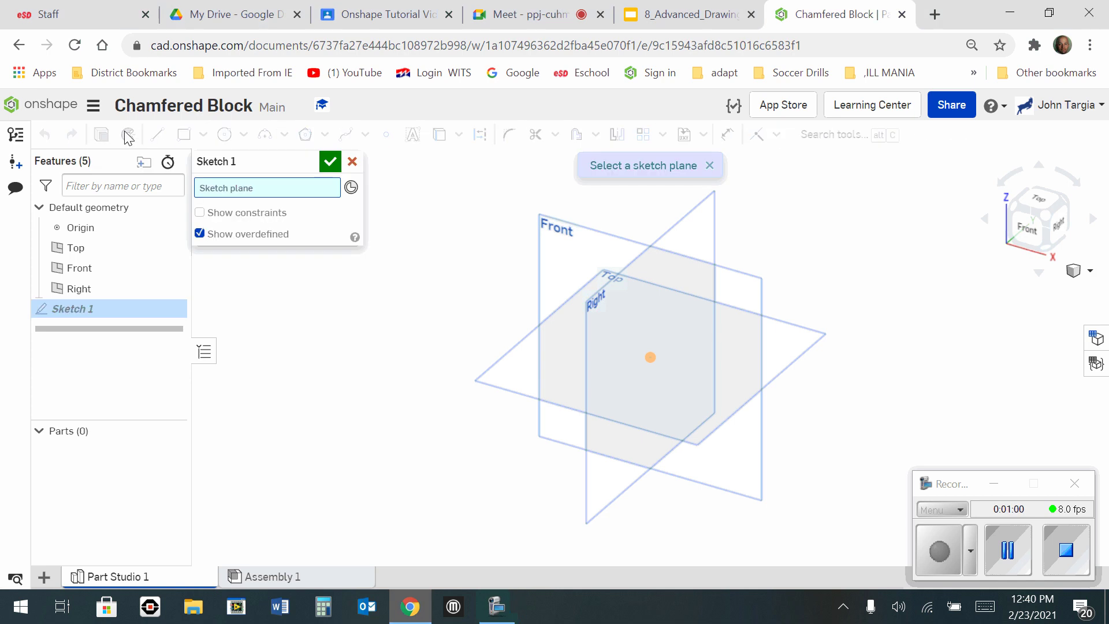
left_click(78, 250)
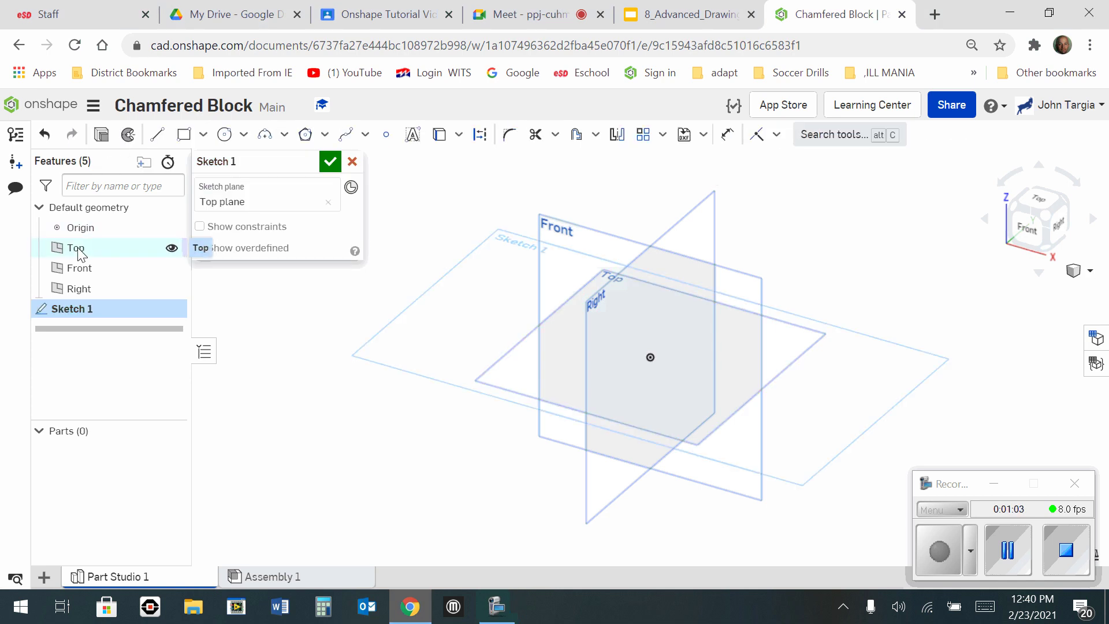
left_click(1037, 200)
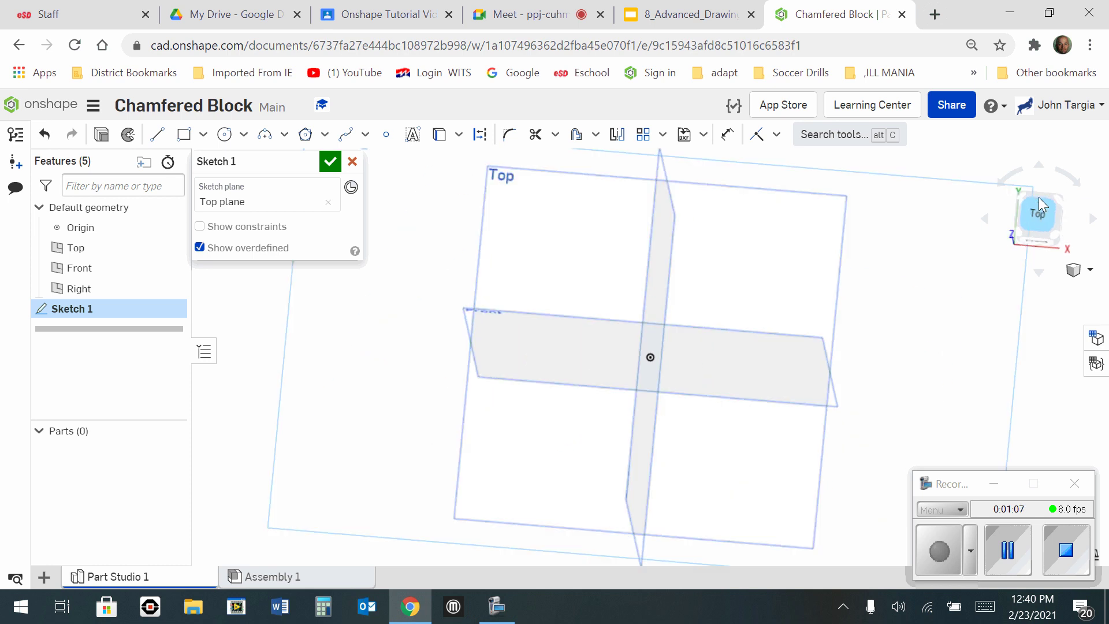
left_click(186, 137)
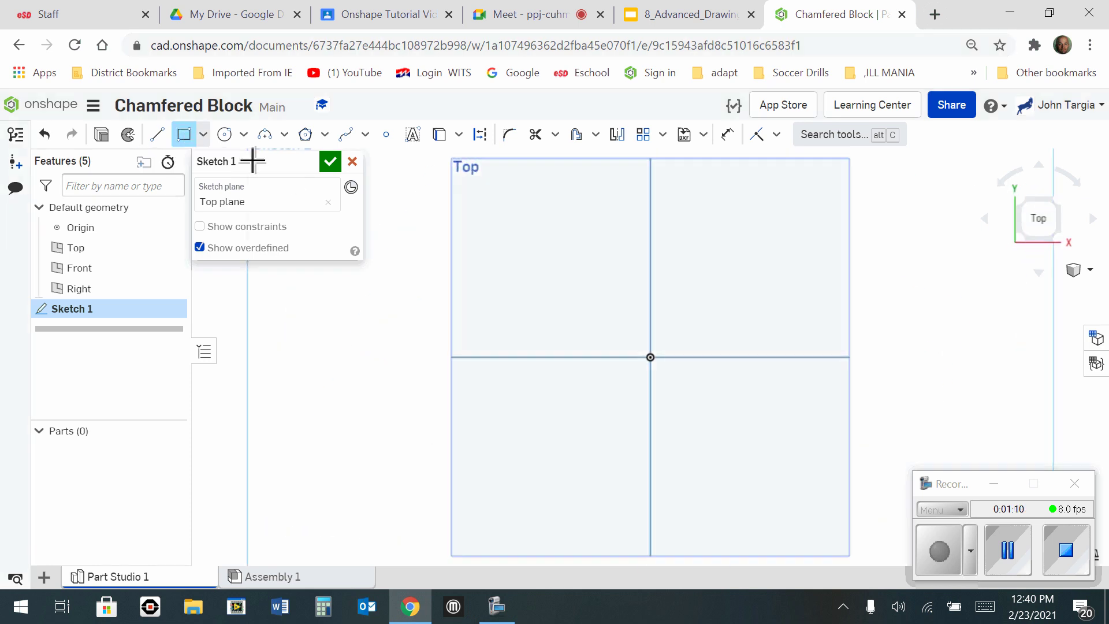
left_click(658, 364)
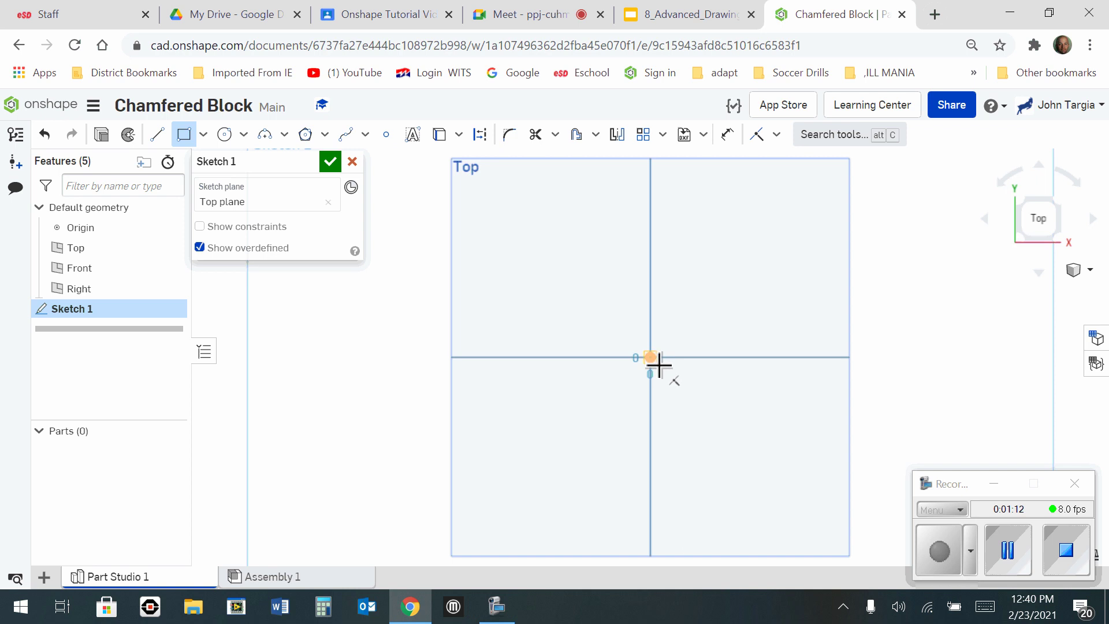
left_click(791, 289)
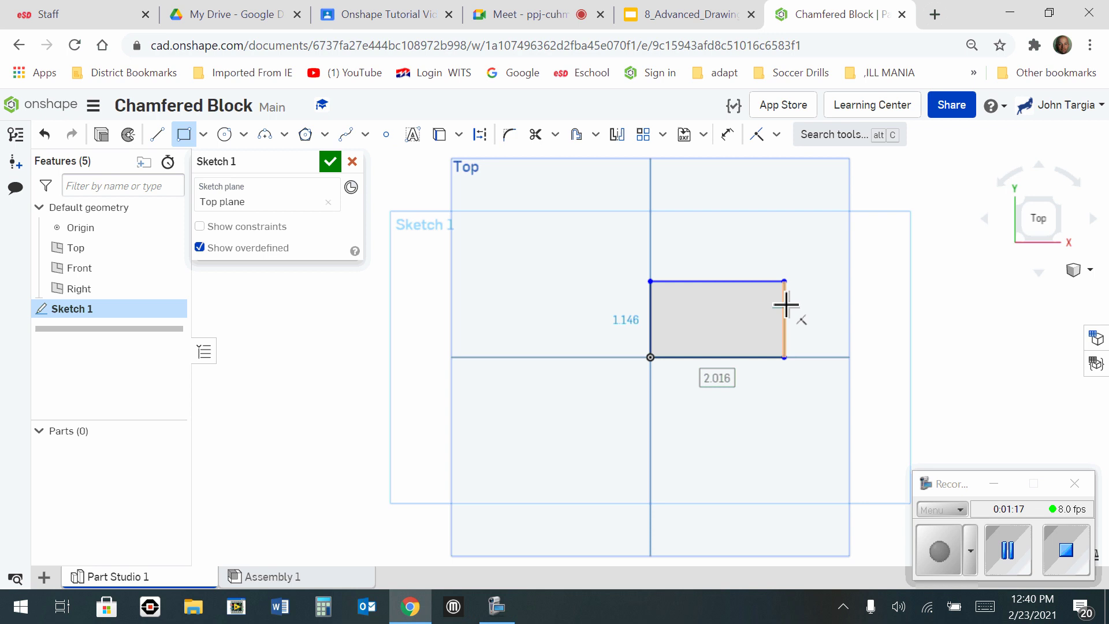
type("6")
key("Tab")
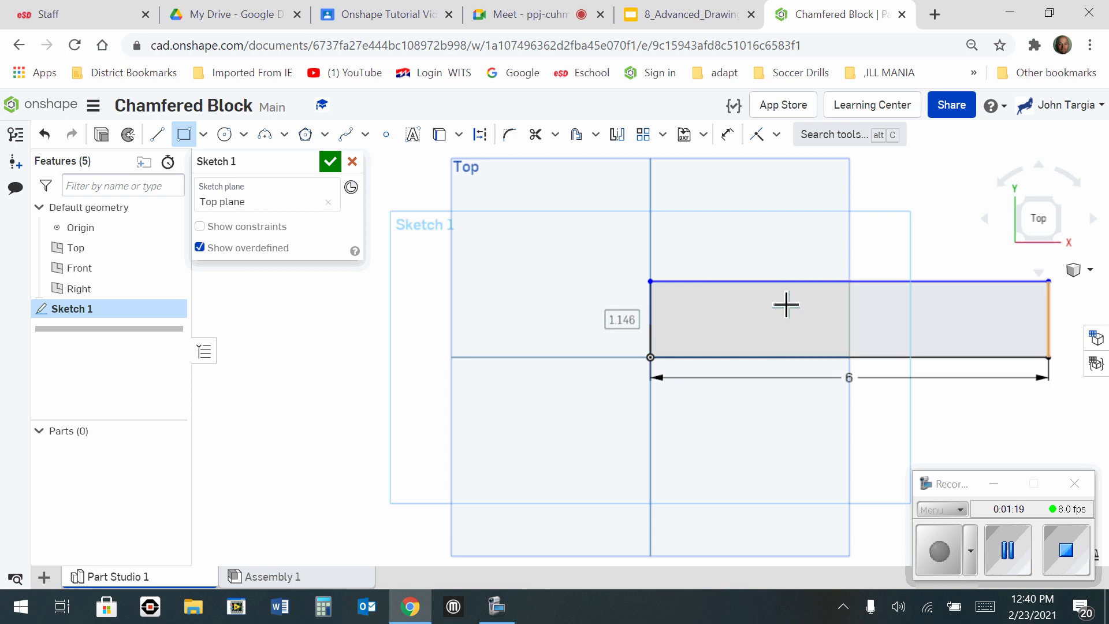
type("3")
key("Return")
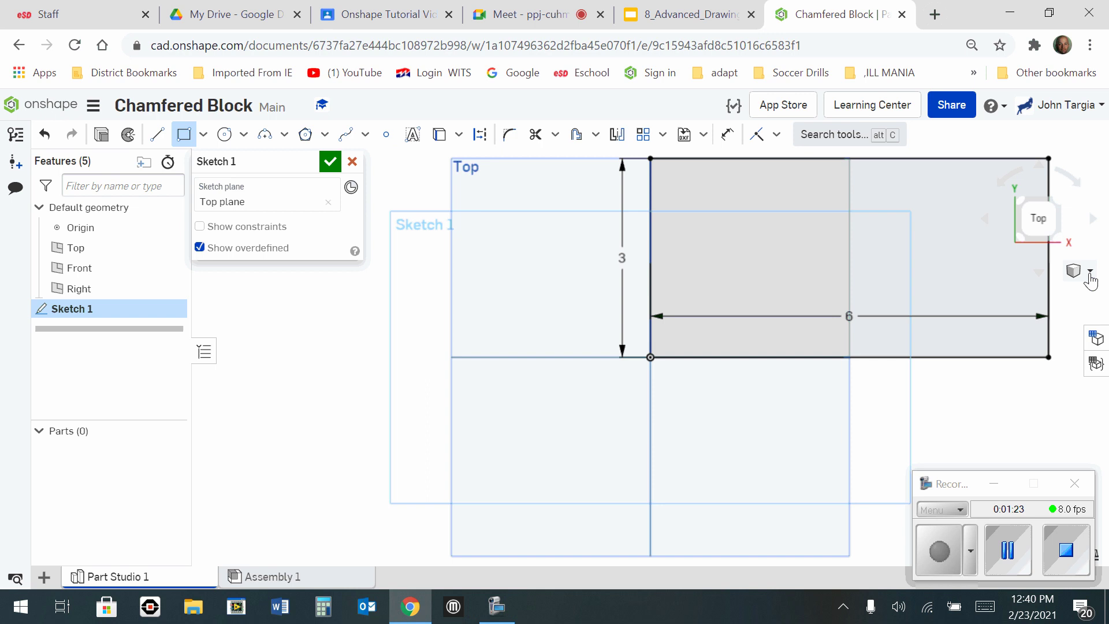
Extrude the rectangle 2 in upward as a new solid.
left_click(1090, 269)
left_click(1054, 293)
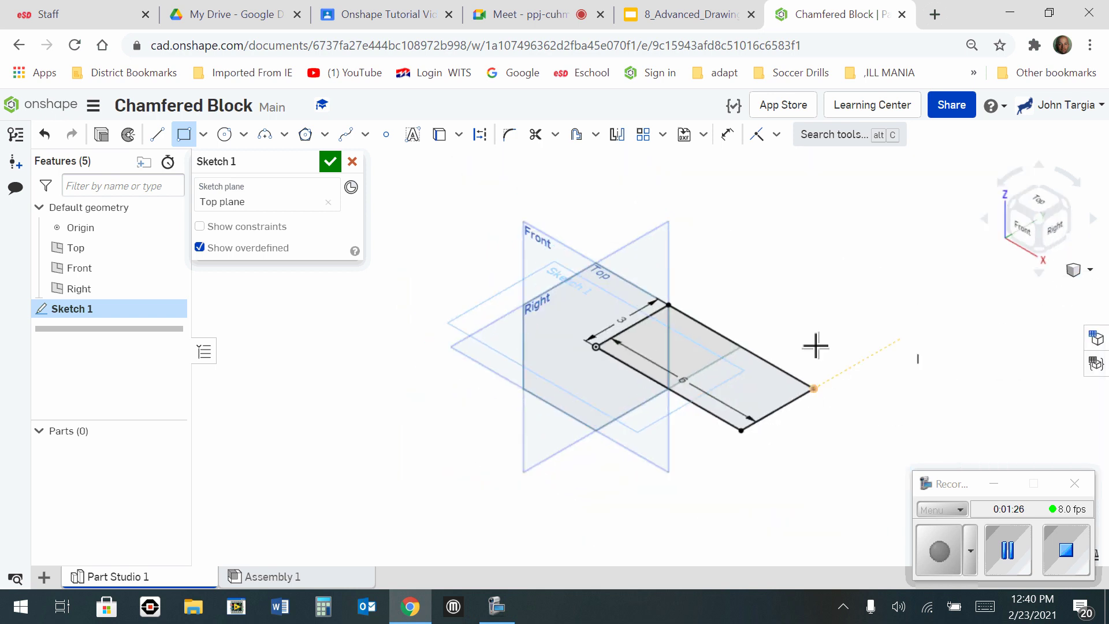
left_click(100, 136)
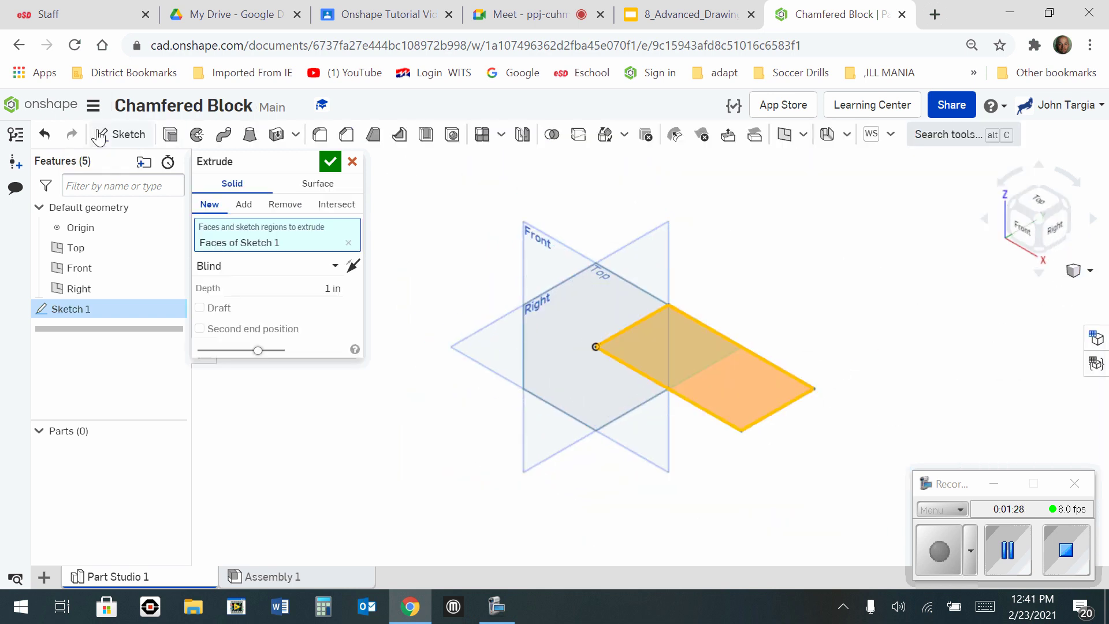
left_click(322, 294)
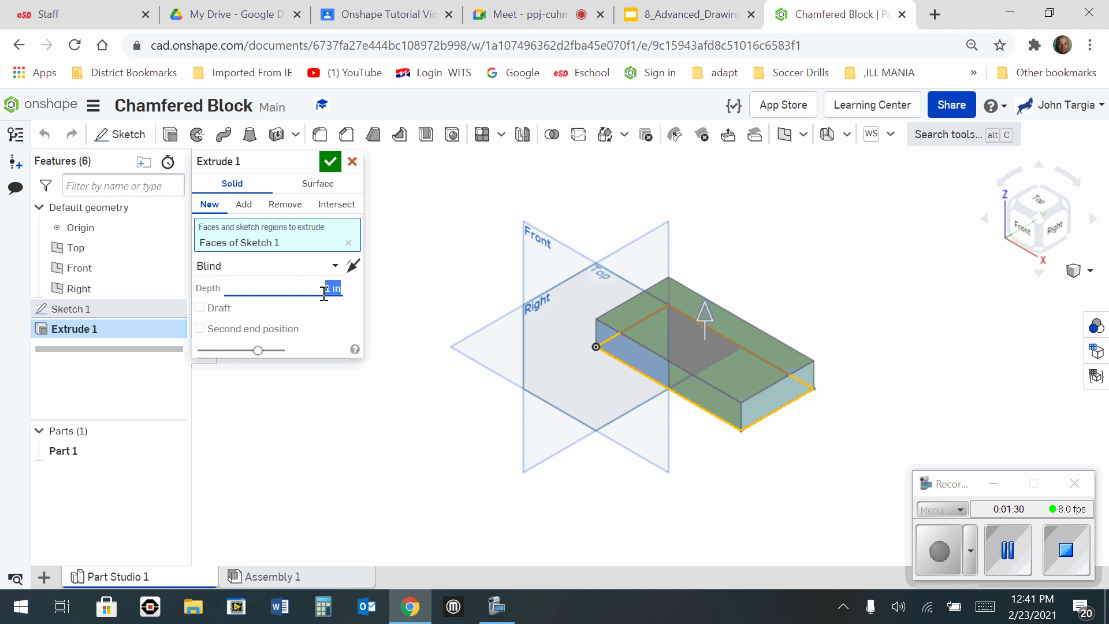
type("2")
key("Return")
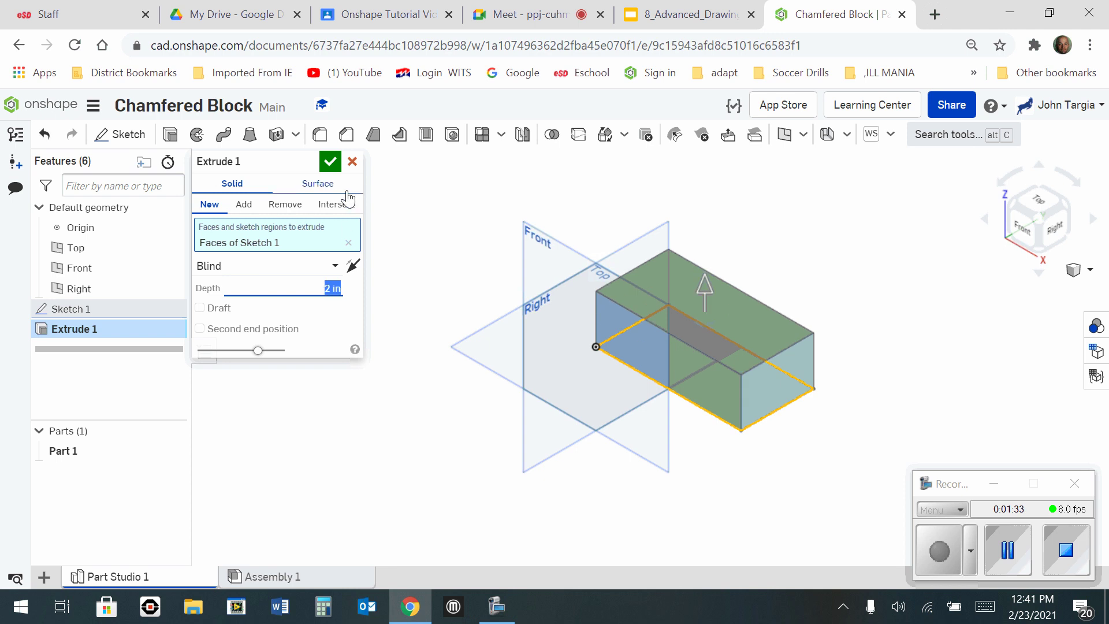
left_click(330, 162)
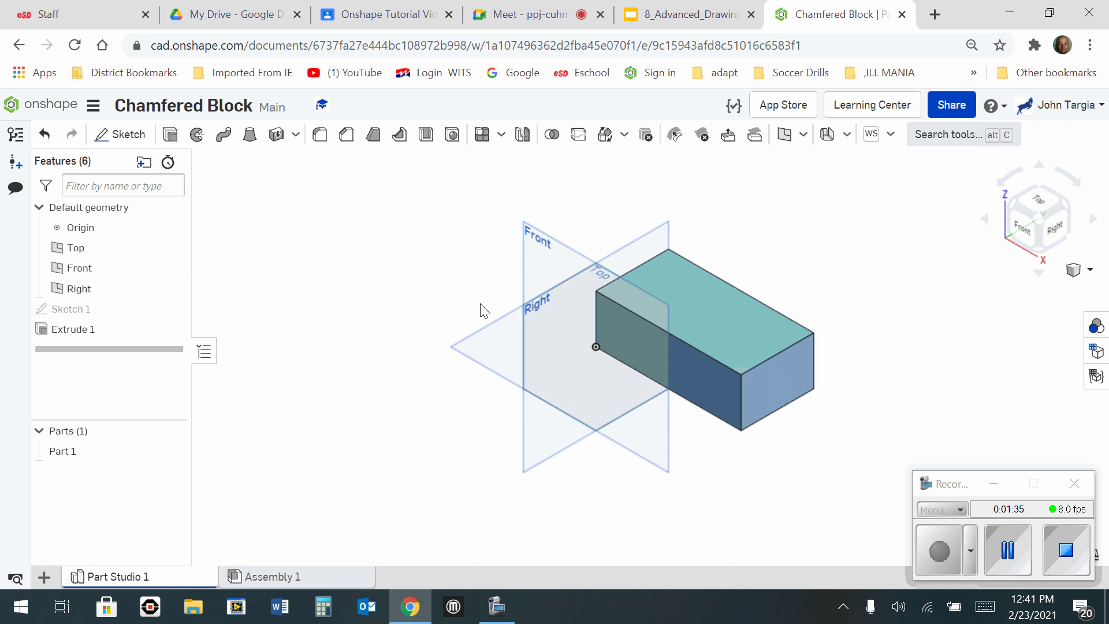
Sketch a 1 by 1 in square on the block's right end face, starting at its upper front corner.
left_click(128, 137)
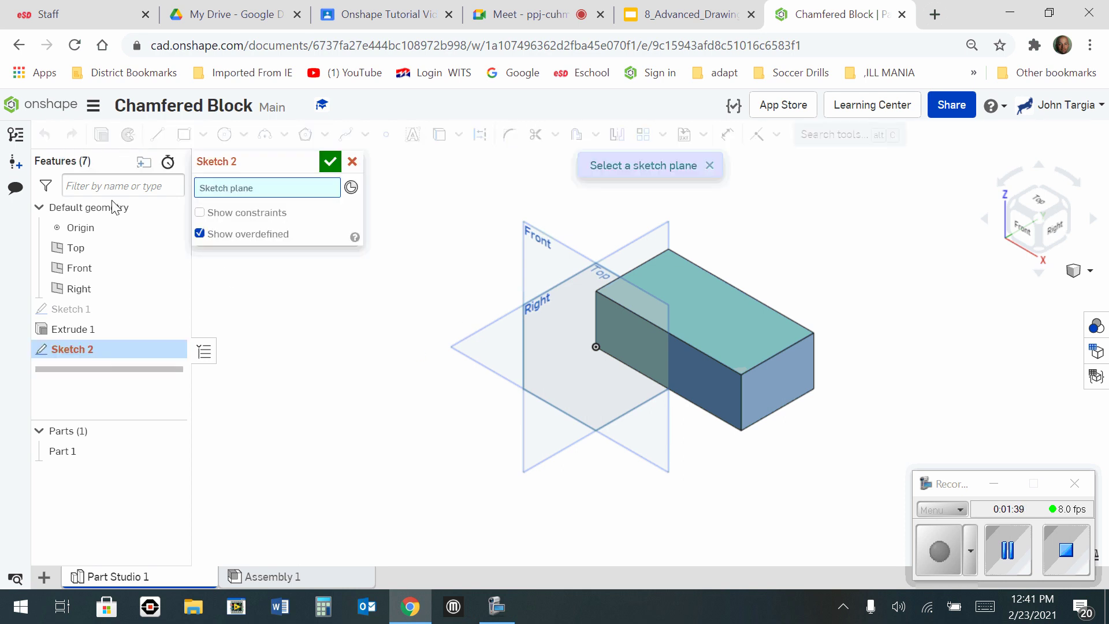
left_click(786, 376)
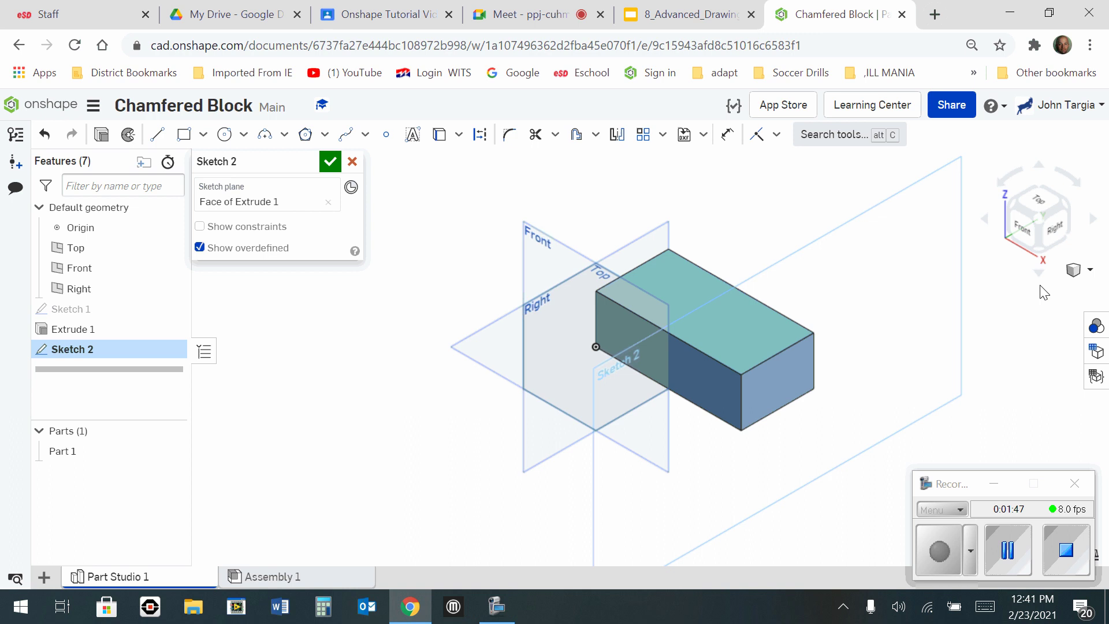
left_click(1053, 229)
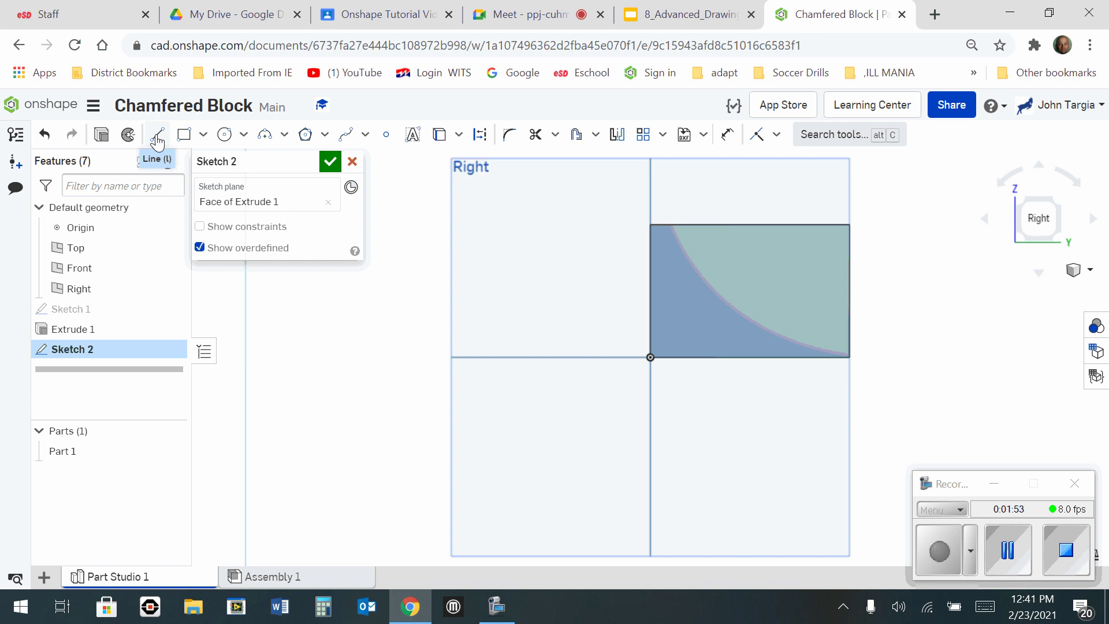
left_click(185, 138)
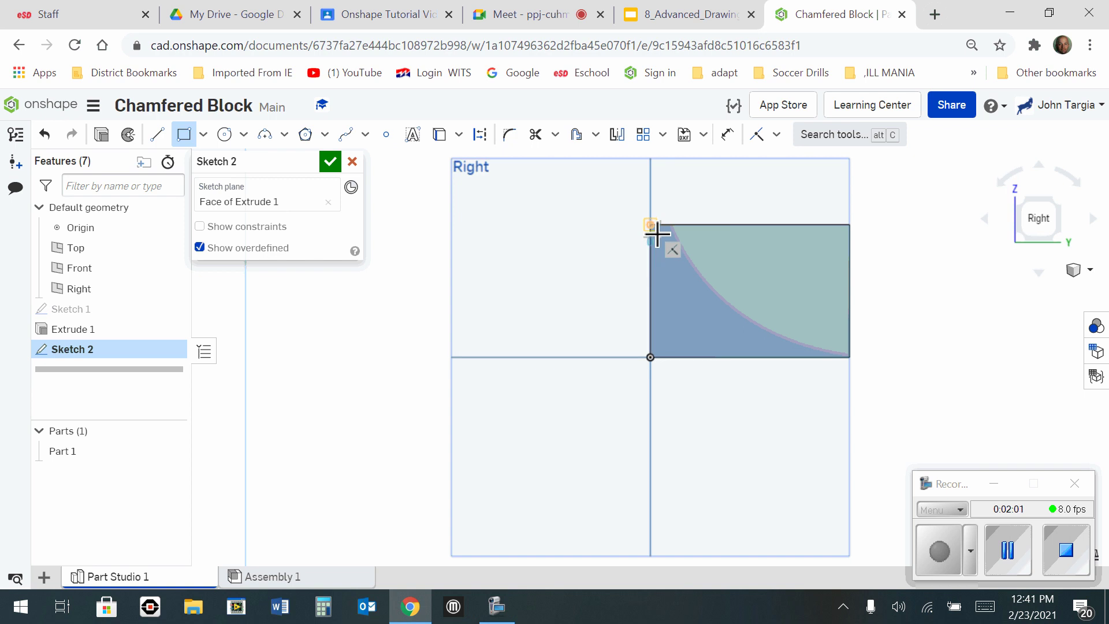
left_click(723, 283)
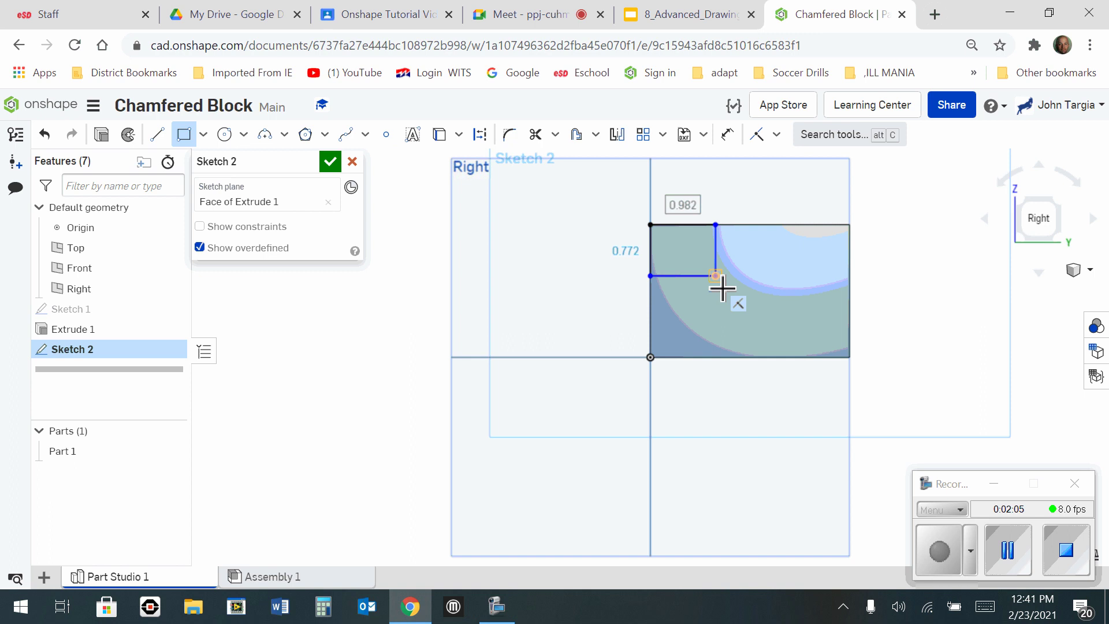
type("1")
key("Tab")
type("1")
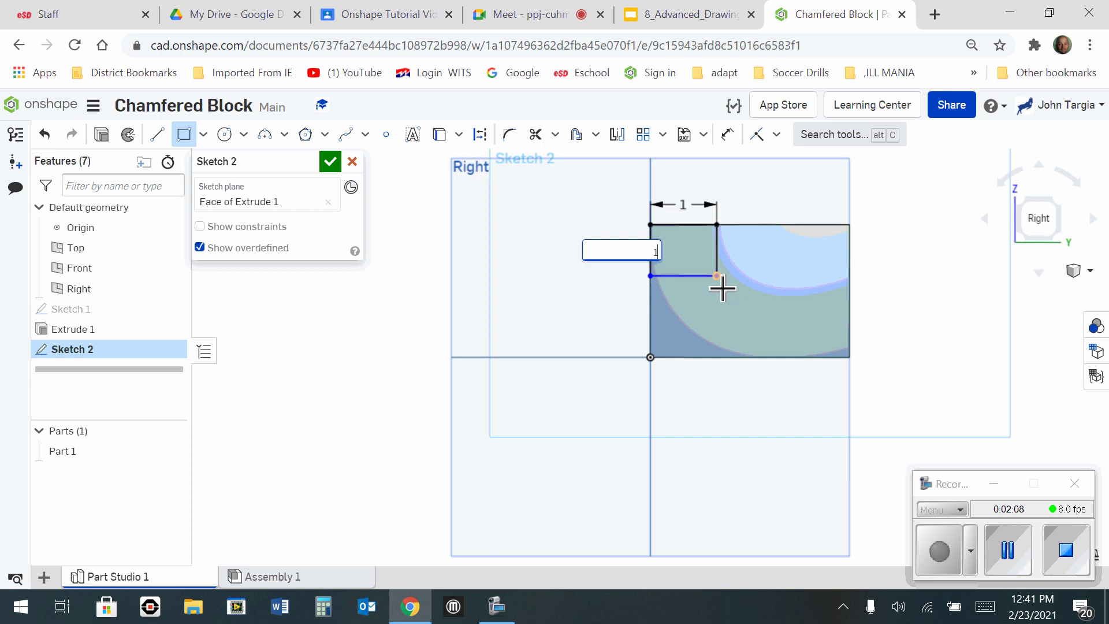
key("Return")
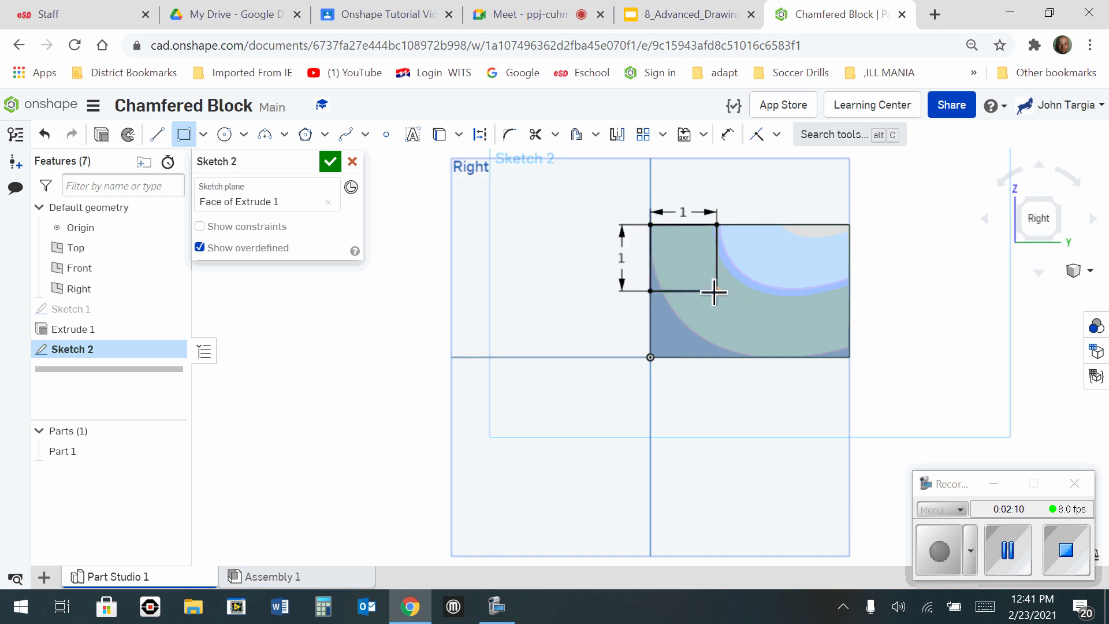
Draw a diagonal line across the square from its upper-right corner to its lower-left corner.
left_click(159, 136)
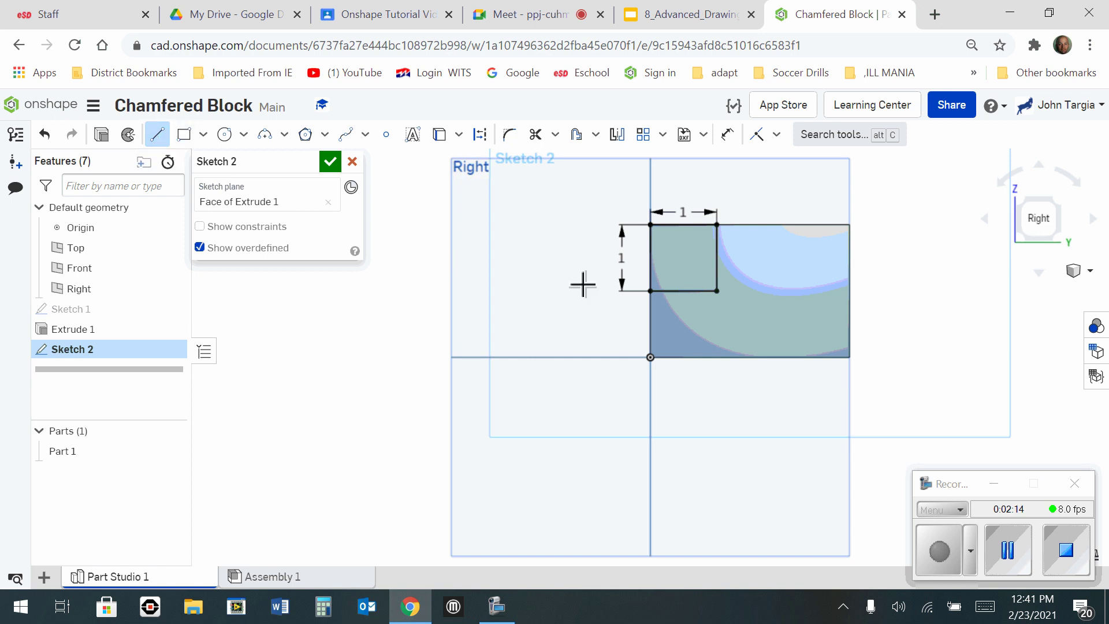
left_click(728, 235)
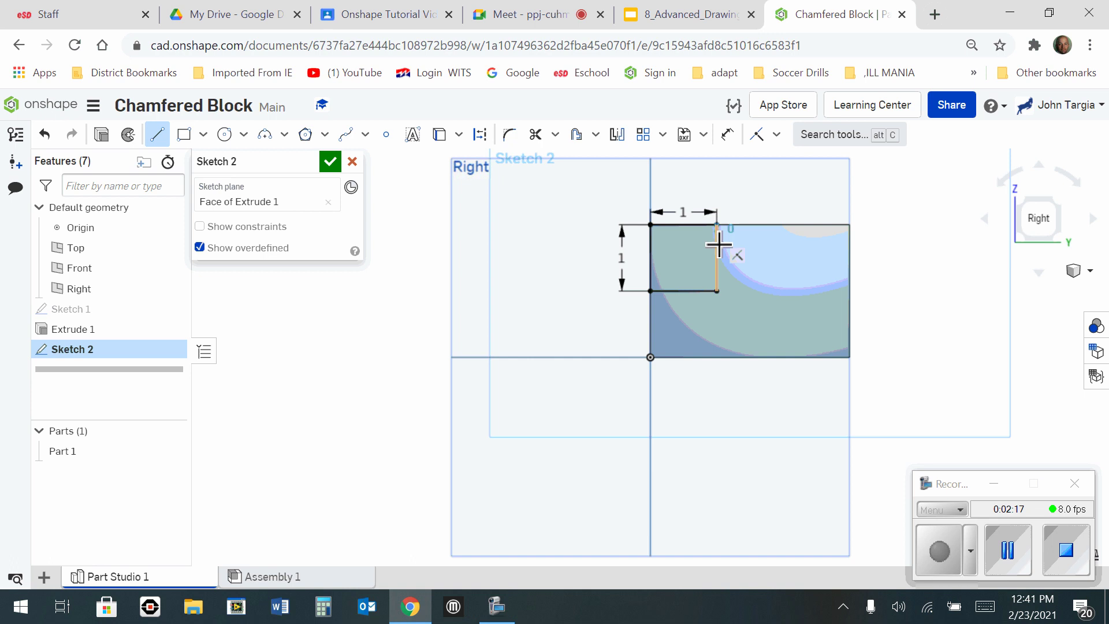
left_click(657, 302)
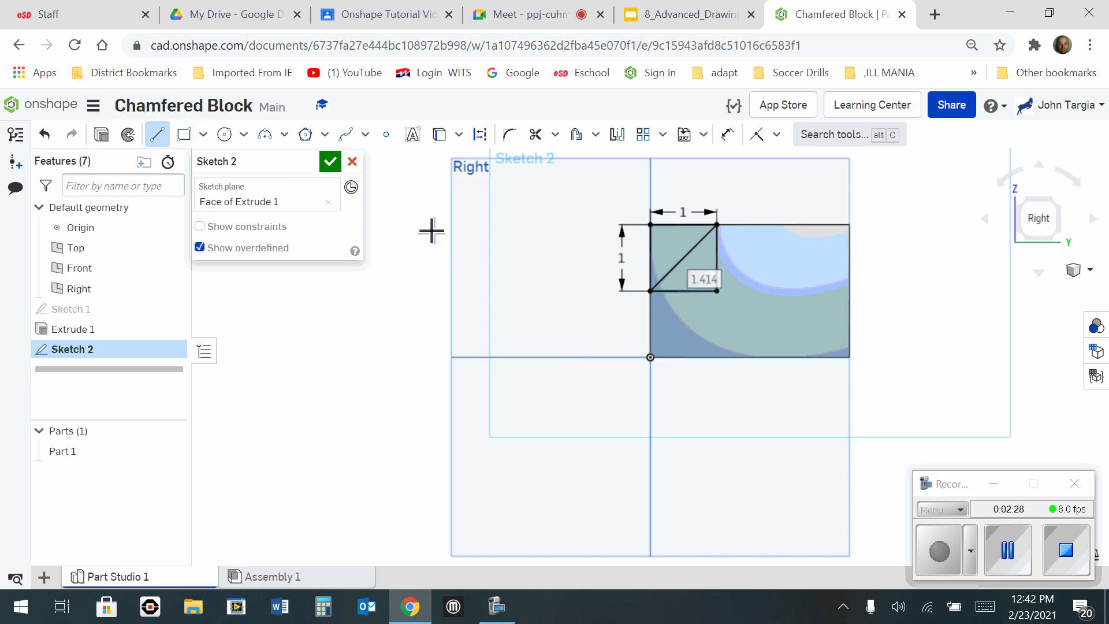
key("Escape")
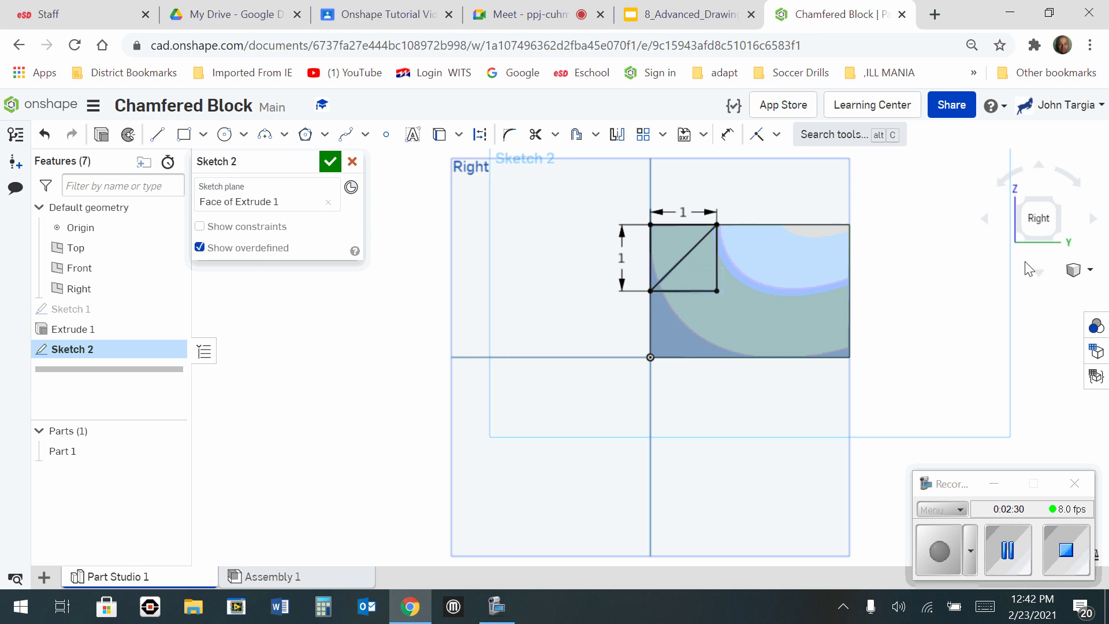
Cut the chamfer by extruding the upper triangle of the square 4 in into the block with the Remove option.
left_click(1089, 271)
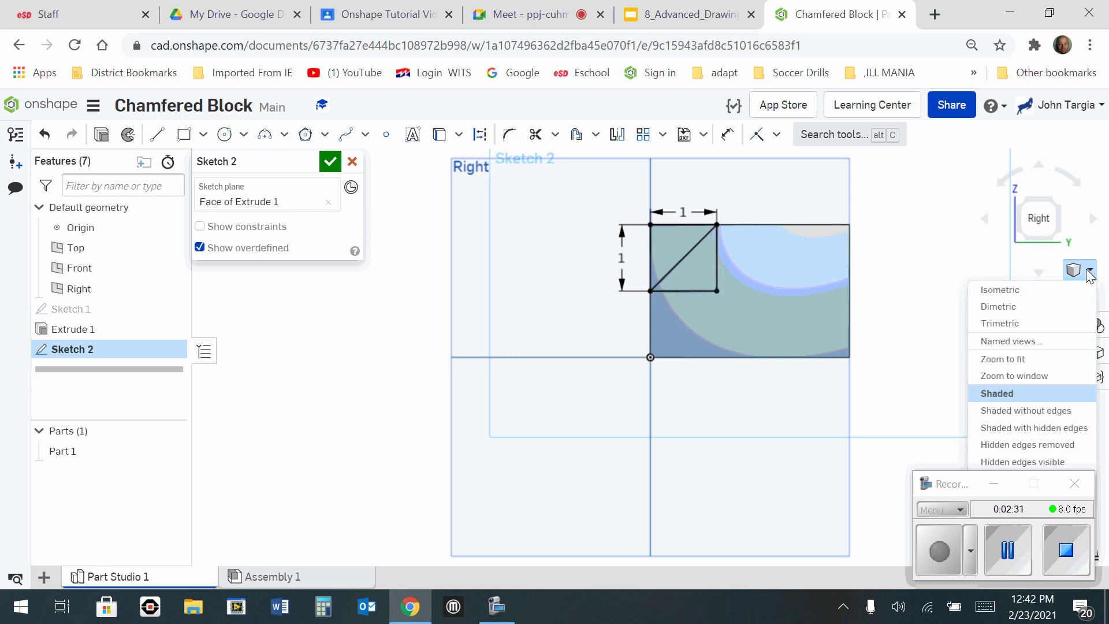
left_click(1038, 291)
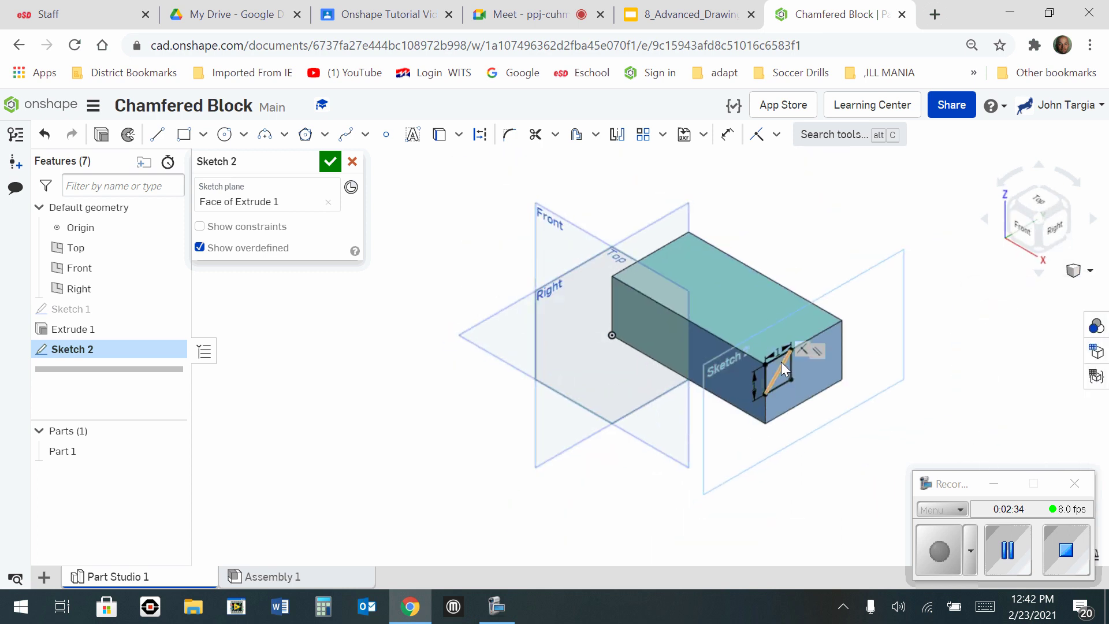
scroll(778, 360, "up", 4)
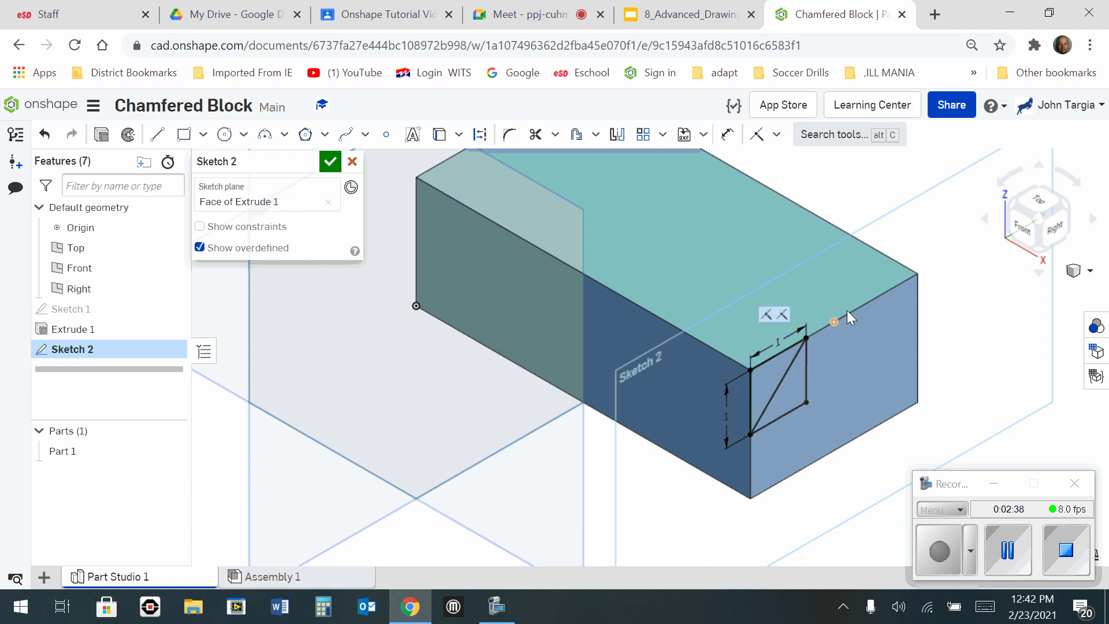
left_click(762, 381)
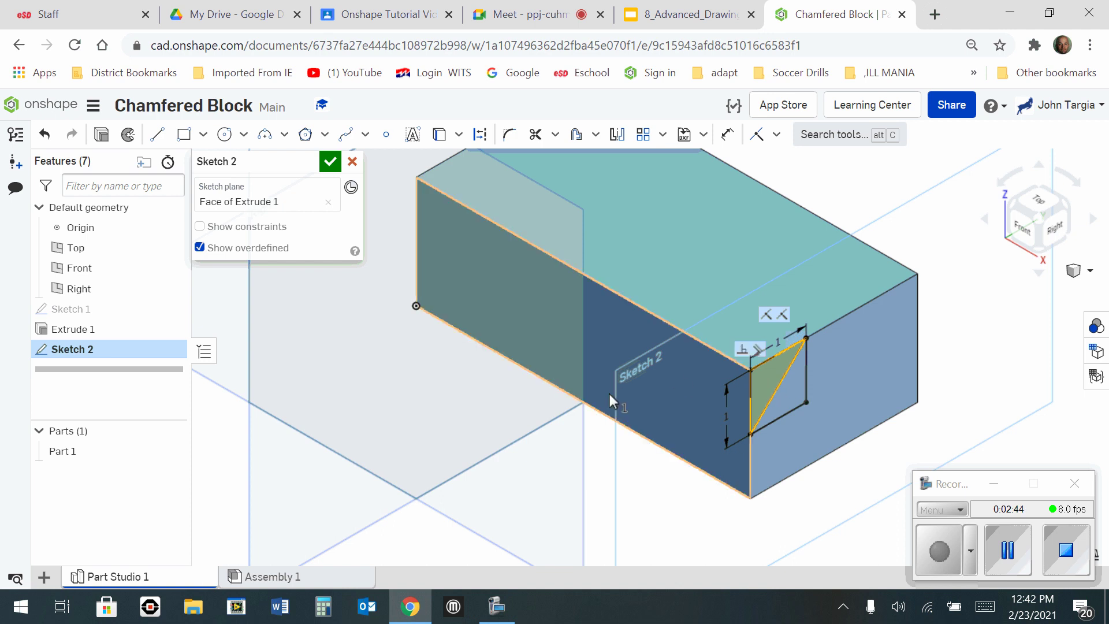
left_click(104, 137)
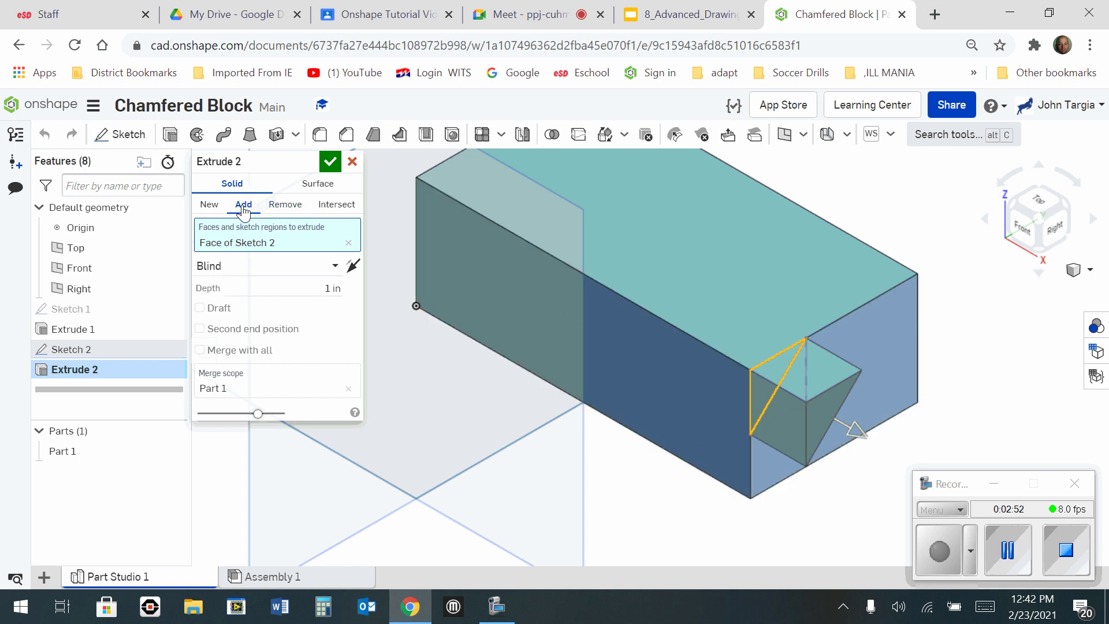
left_click(292, 208)
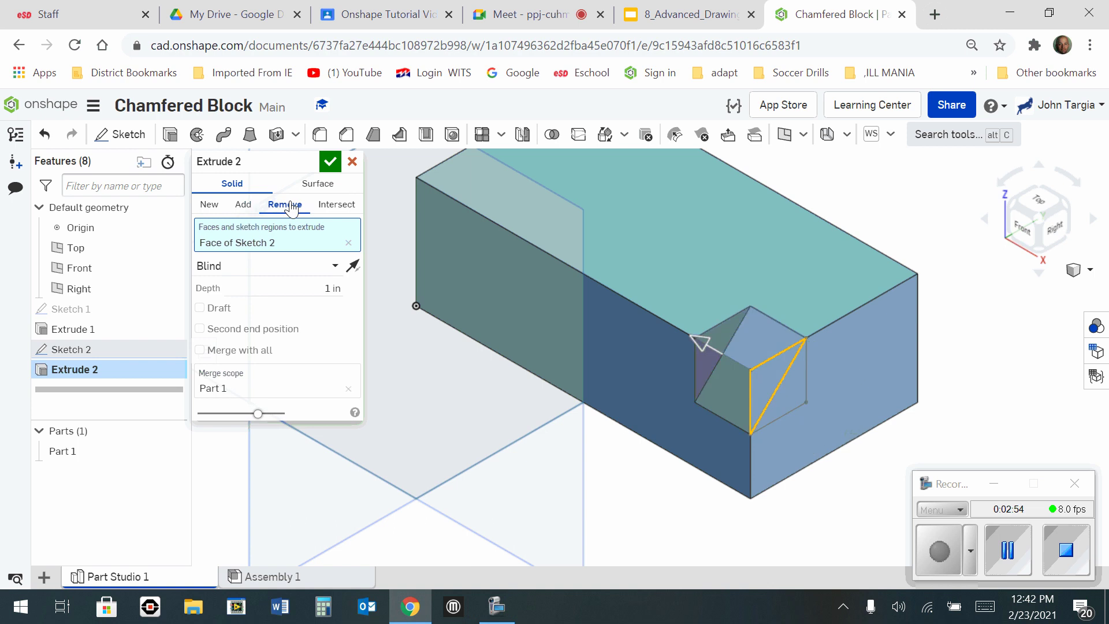
left_click(317, 292)
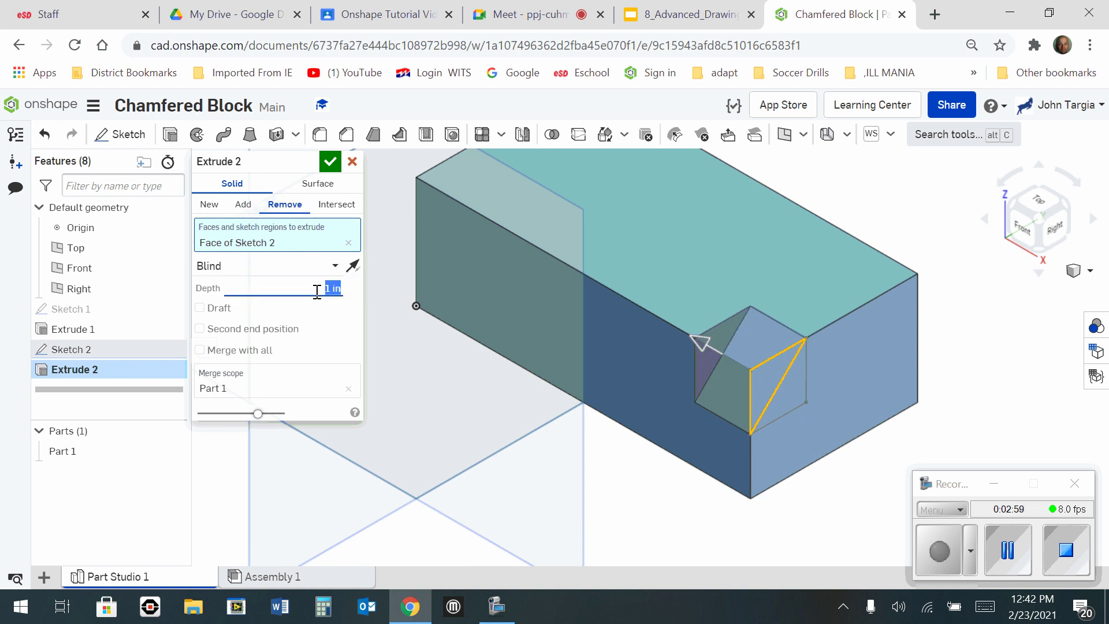
type("4")
key("Return")
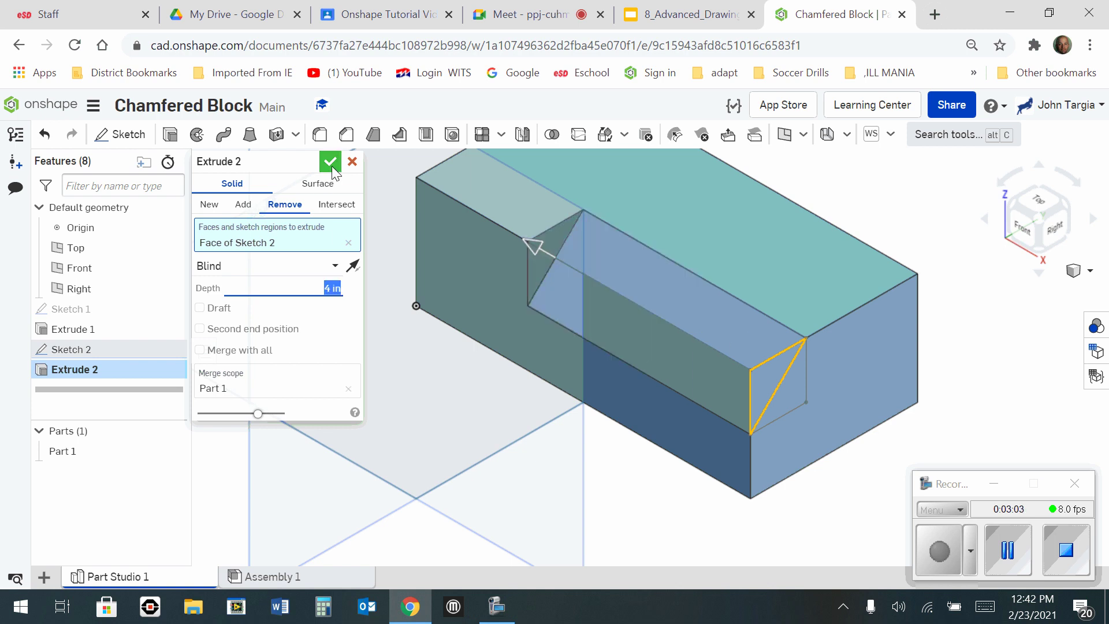
left_click(333, 169)
middle_click_drag(525, 311, 439, 373)
scroll(439, 373, "down", 3)
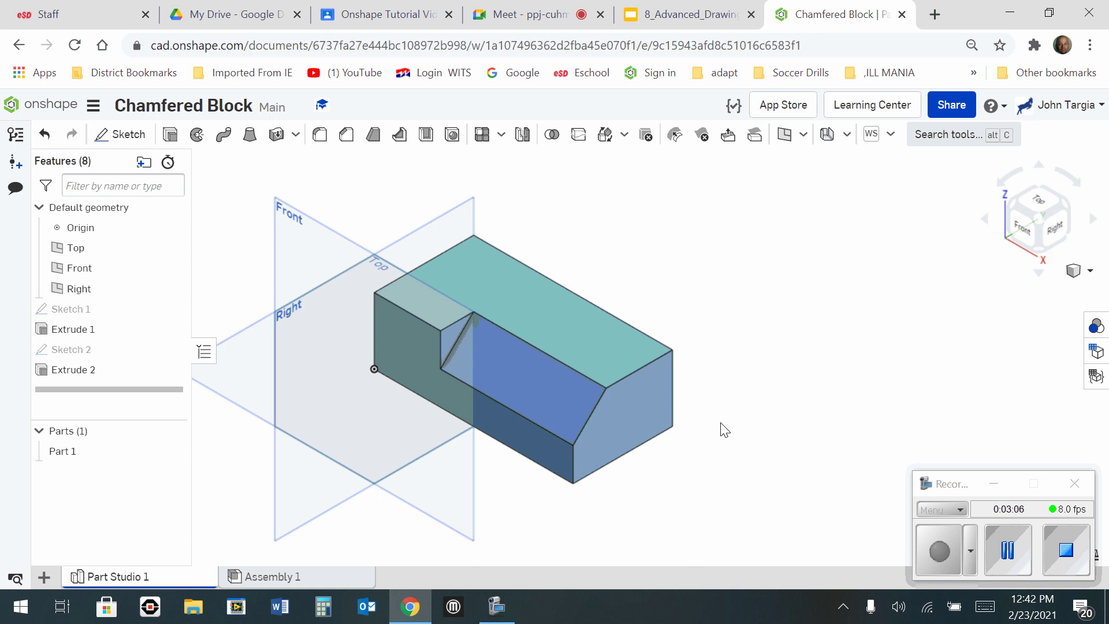